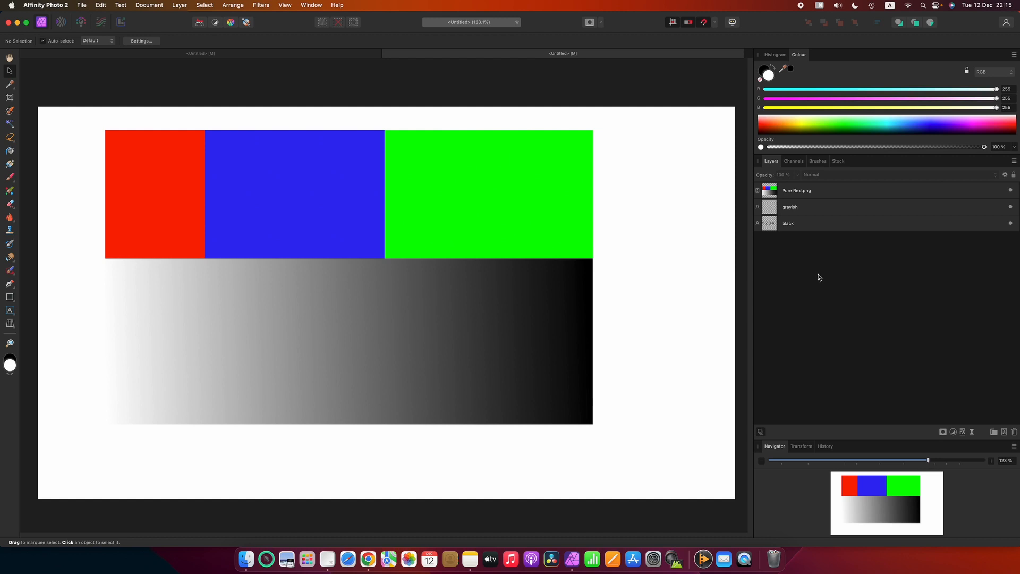
Step: Lower the Pure Red.png layer's opacity to 31% and examine the grayish and black text layers beneath it
{"action": "left_click", "coordinate": [807, 192]}
{"action": "left_click", "coordinate": [810, 209]}
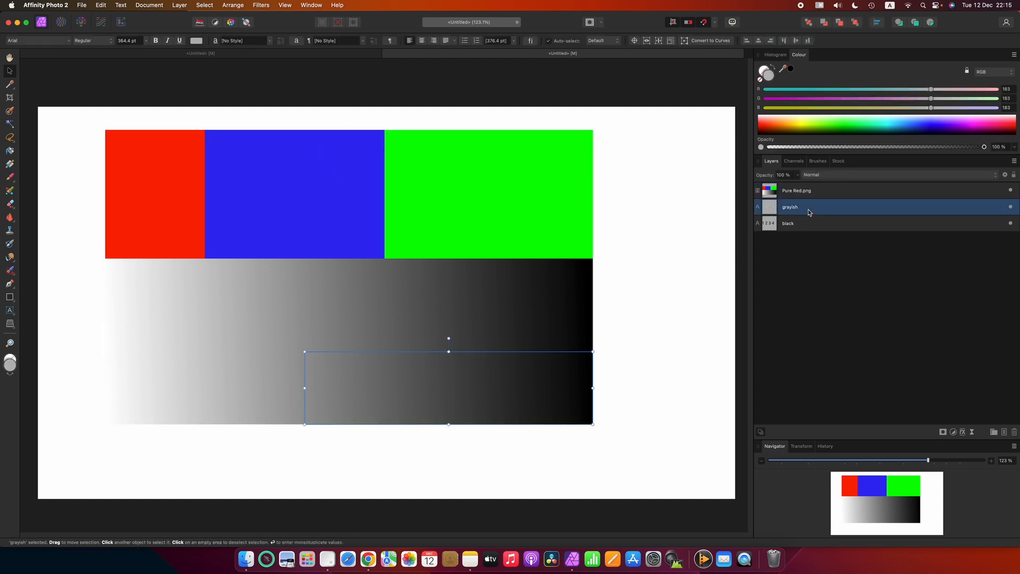
{"action": "left_click", "coordinate": [811, 191]}
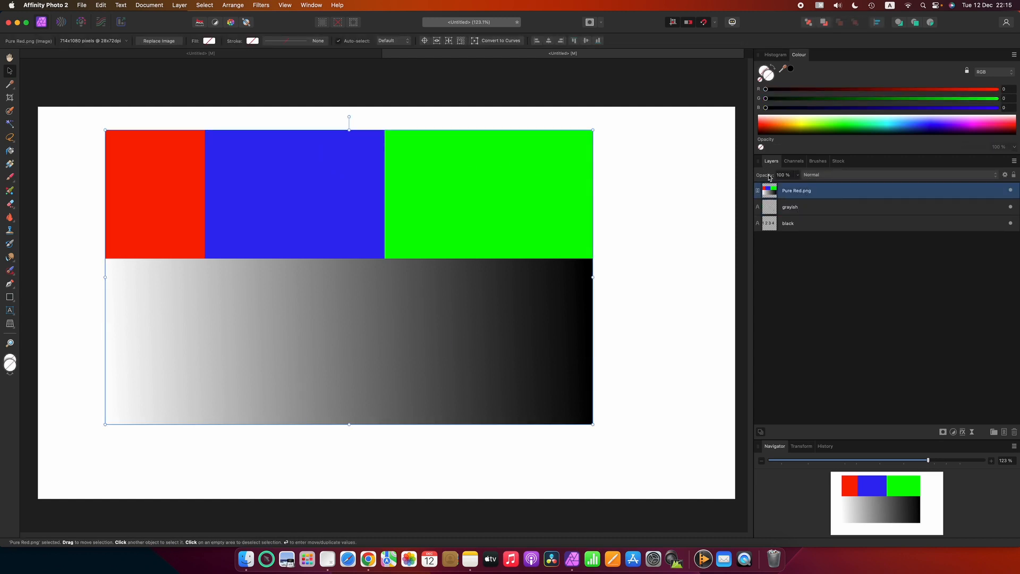
{"action": "left_click_drag", "start_coordinate": [768, 177], "coordinate": [737, 184]}
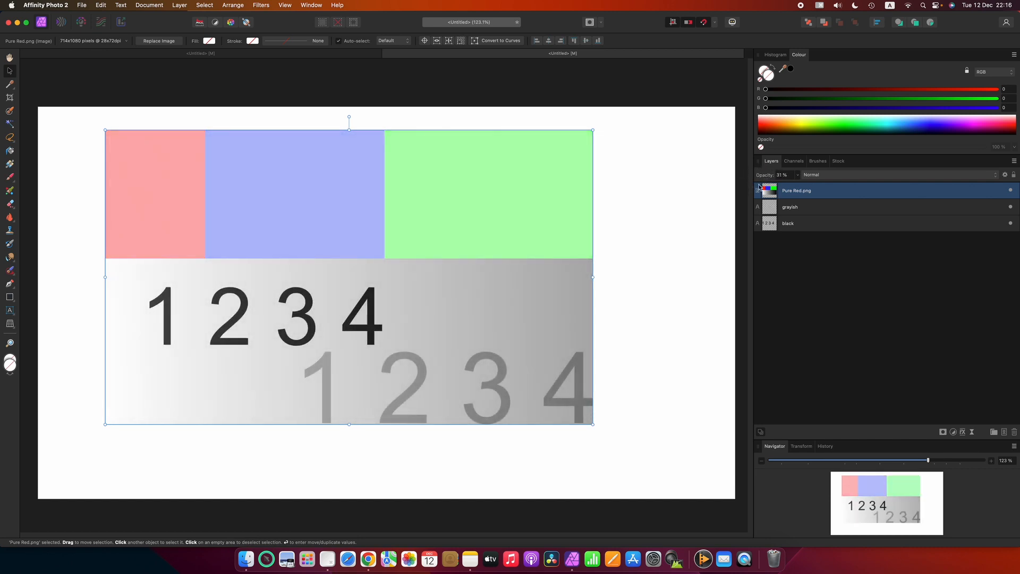
{"action": "left_click", "coordinate": [816, 210]}
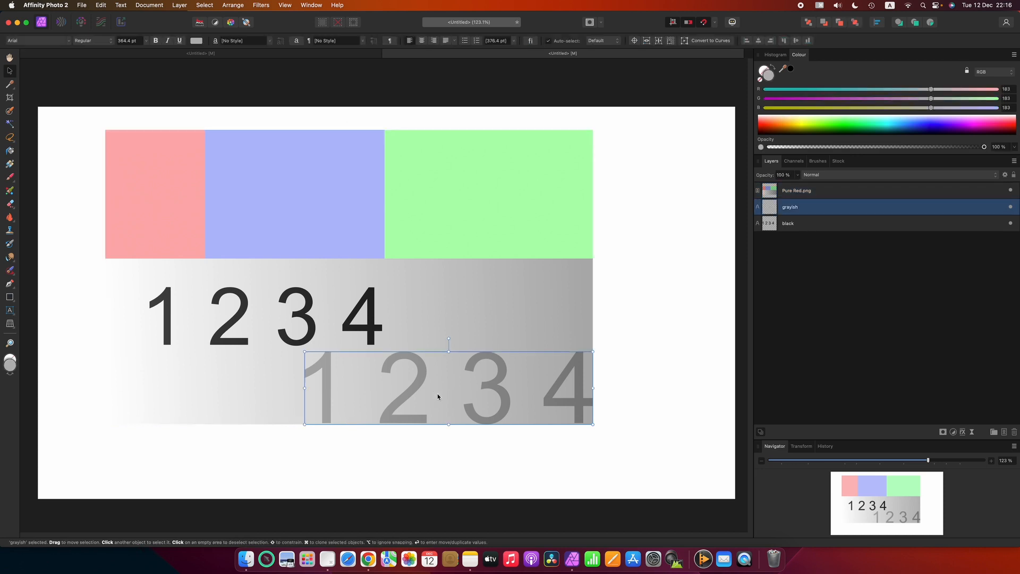
{"action": "left_click", "coordinate": [791, 224]}
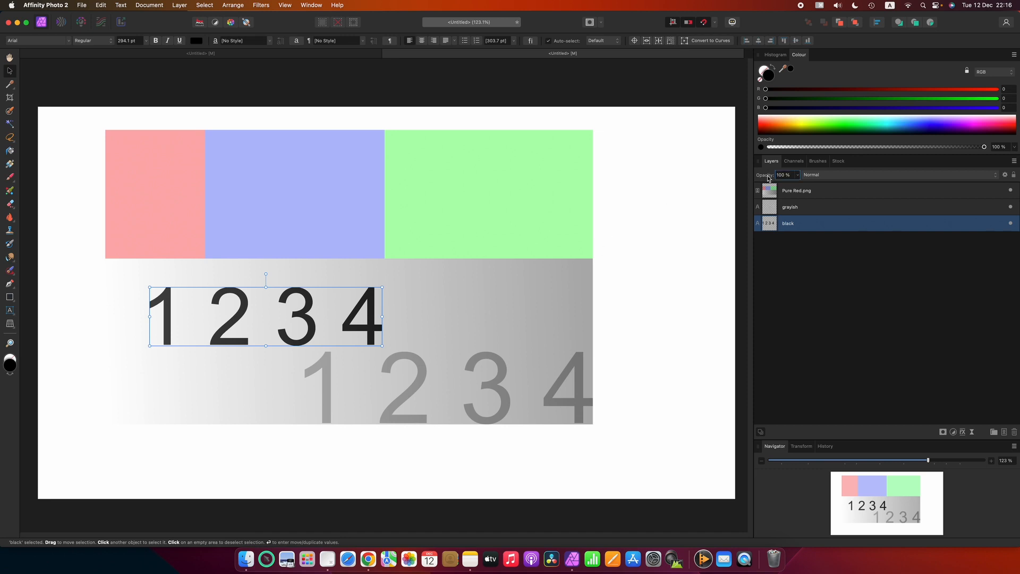
{"action": "left_click", "coordinate": [791, 196]}
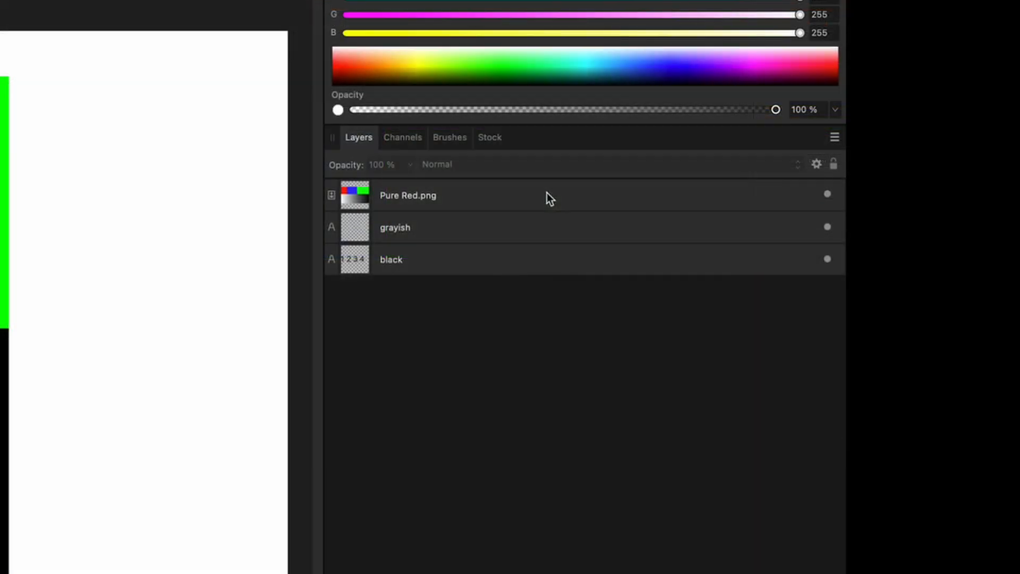
Step: Open the Blend Options of the Pure Red.png layer and move the dialog higher over the canvas
{"action": "left_click", "coordinate": [547, 194]}
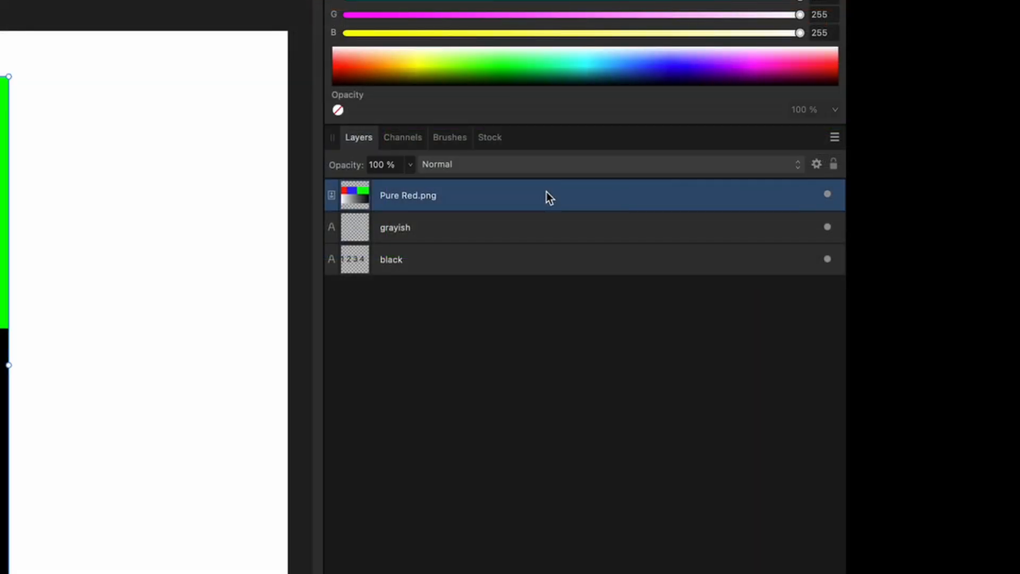
{"action": "left_click", "coordinate": [816, 164]}
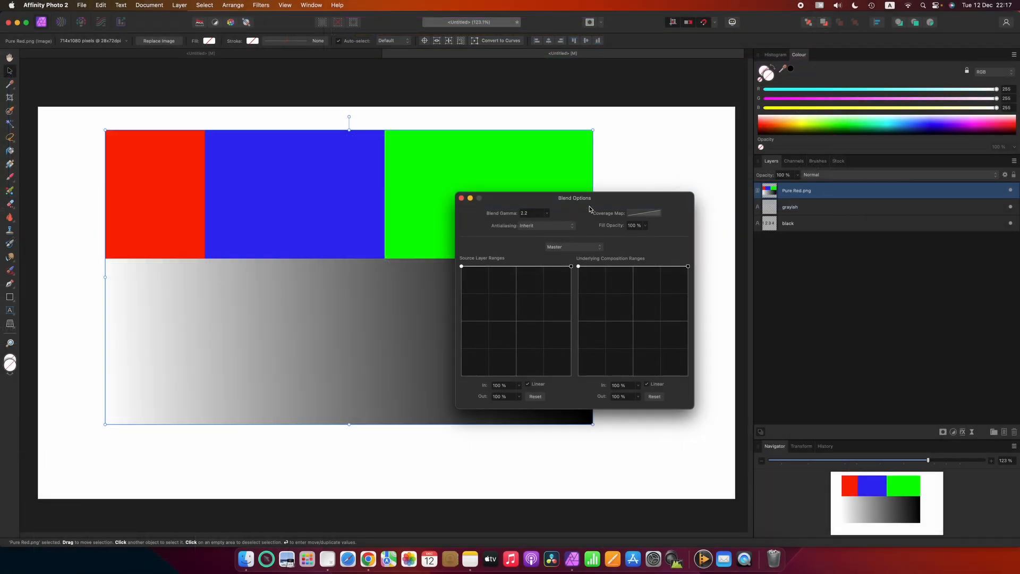
{"action": "left_click_drag", "start_coordinate": [586, 201], "coordinate": [605, 143]}
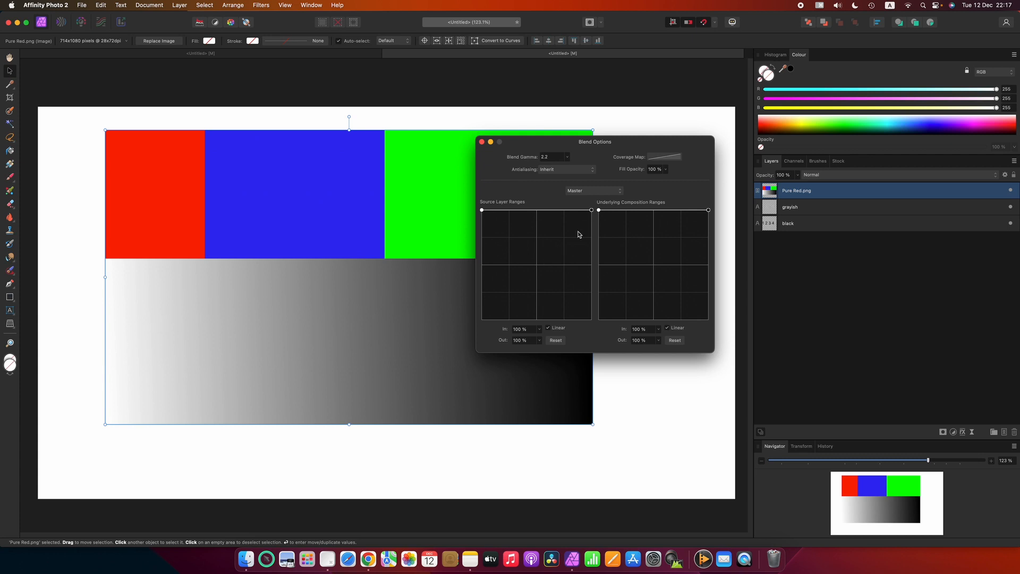
{"action": "mouse_move", "coordinate": [592, 212]}
{"action": "left_mouse_down"}
{"action": "mouse_move", "coordinate": [593, 221]}
{"action": "mouse_move", "coordinate": [592, 211]}
{"action": "left_mouse_up"}
{"action": "left_click_drag", "start_coordinate": [483, 211], "coordinate": [482, 210]}
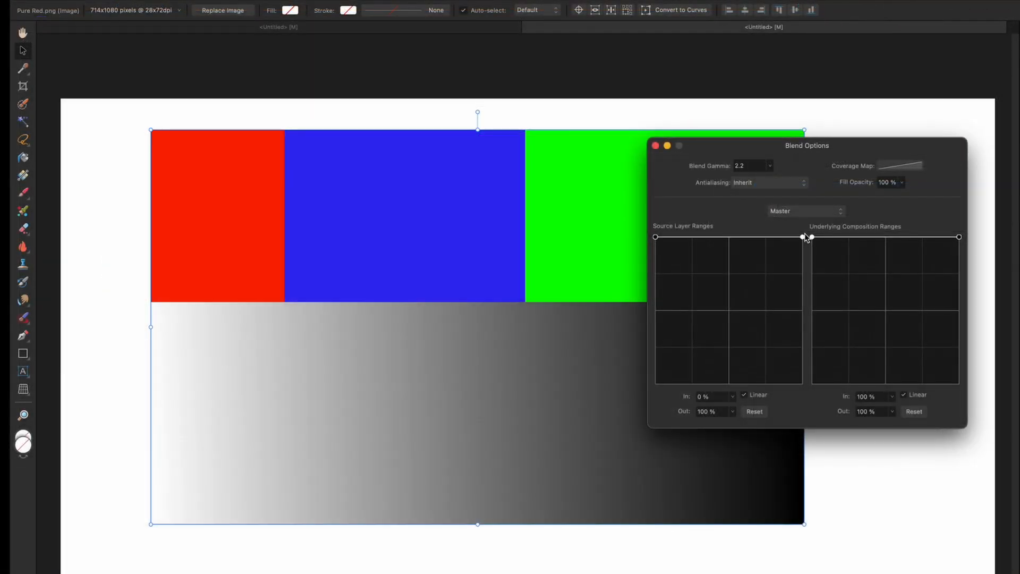
Step: Lower the source layer range's white end to 52% output, add a node at 82% input, and reset the curve
{"action": "left_click_drag", "start_coordinate": [591, 210], "coordinate": [591, 266]}
{"action": "mouse_move", "coordinate": [803, 314]}
{"action": "left_mouse_down"}
{"action": "mouse_move", "coordinate": [804, 365]}
{"action": "mouse_move", "coordinate": [802, 307]}
{"action": "left_mouse_up"}
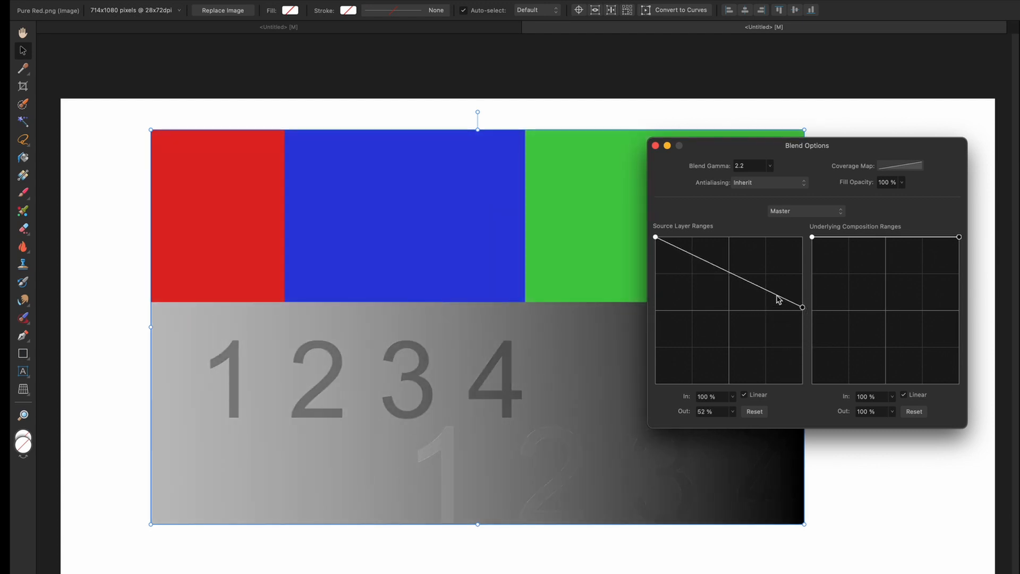
{"action": "left_click", "coordinate": [775, 292]}
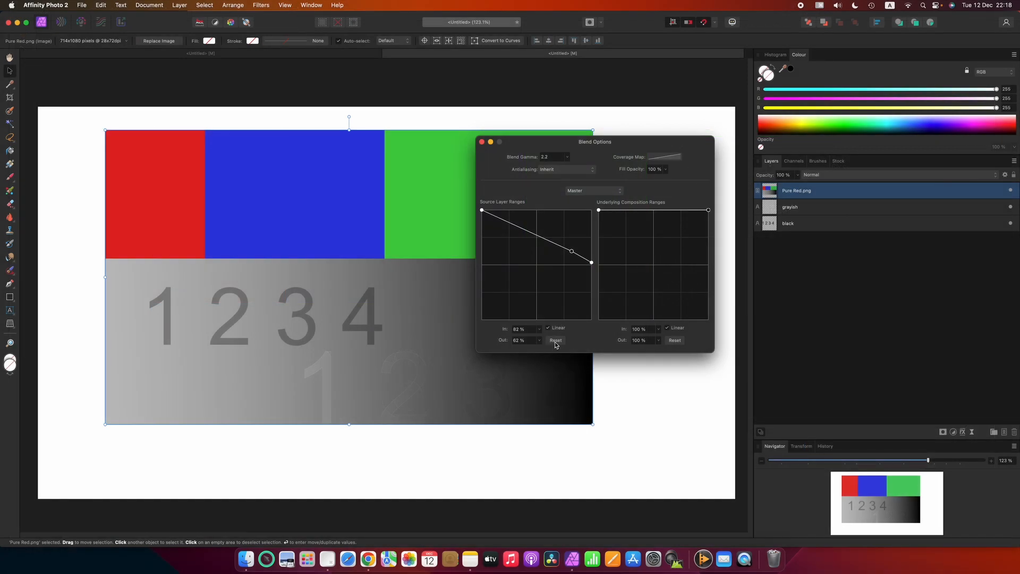
{"action": "left_click", "coordinate": [555, 341]}
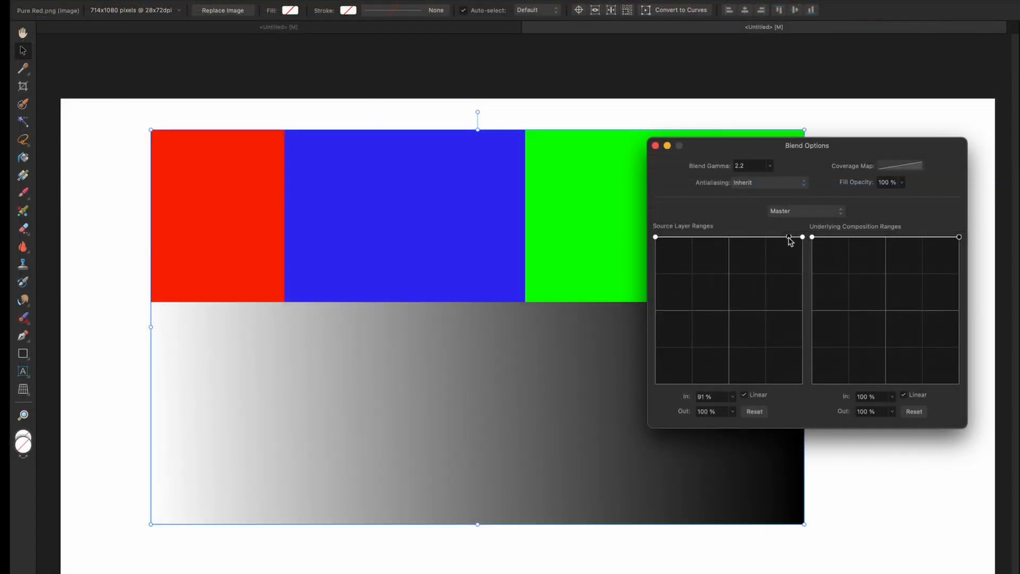
Step: Cut off the source layer range's highlights with a vertical drop to 1% output, first at 91% and then at 76% input
{"action": "left_click_drag", "start_coordinate": [591, 211], "coordinate": [590, 213]}
{"action": "left_click_drag", "start_coordinate": [801, 240], "coordinate": [784, 386]}
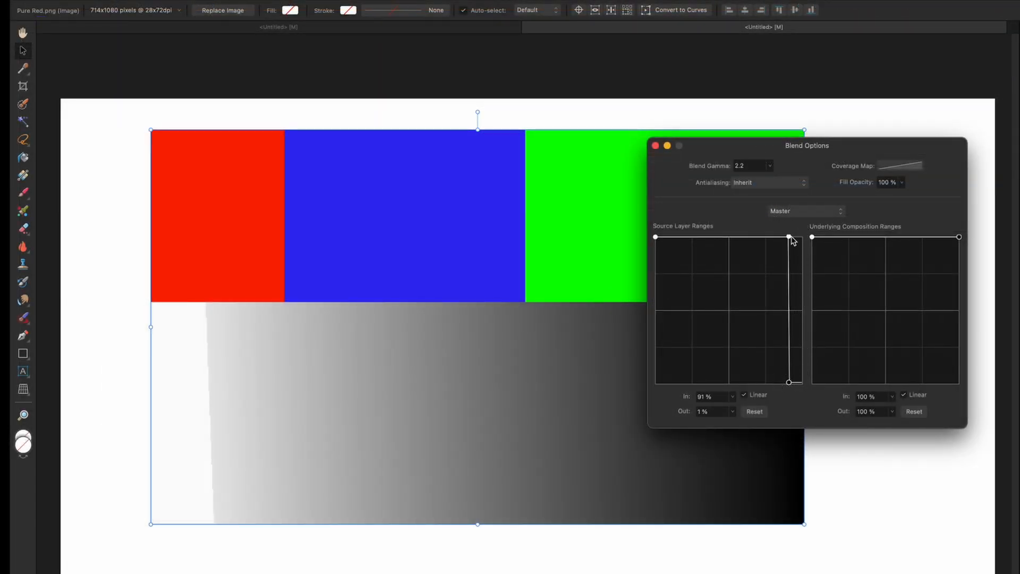
{"action": "left_click_drag", "start_coordinate": [789, 237], "coordinate": [765, 236]}
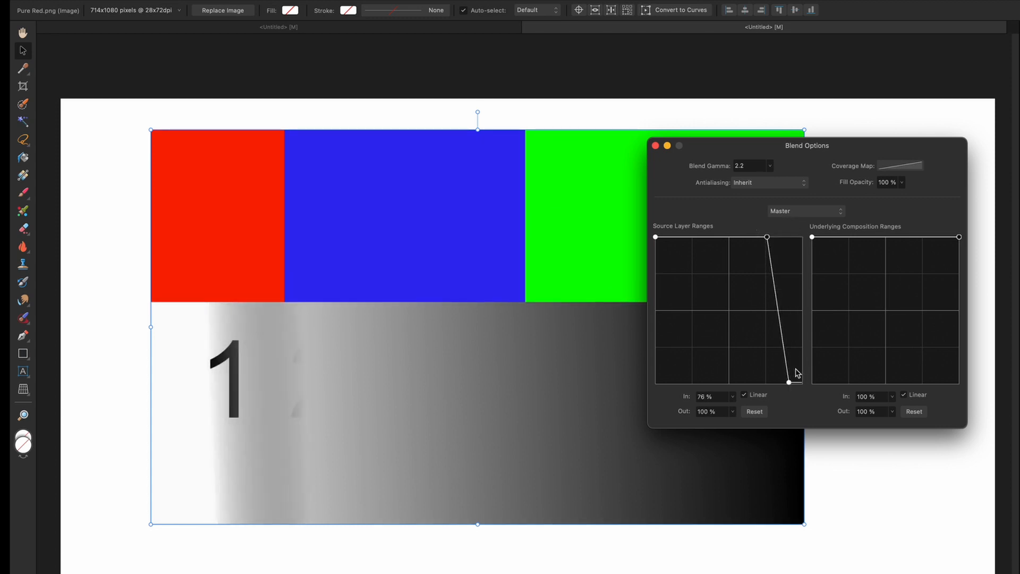
{"action": "left_click_drag", "start_coordinate": [789, 381], "coordinate": [767, 383]}
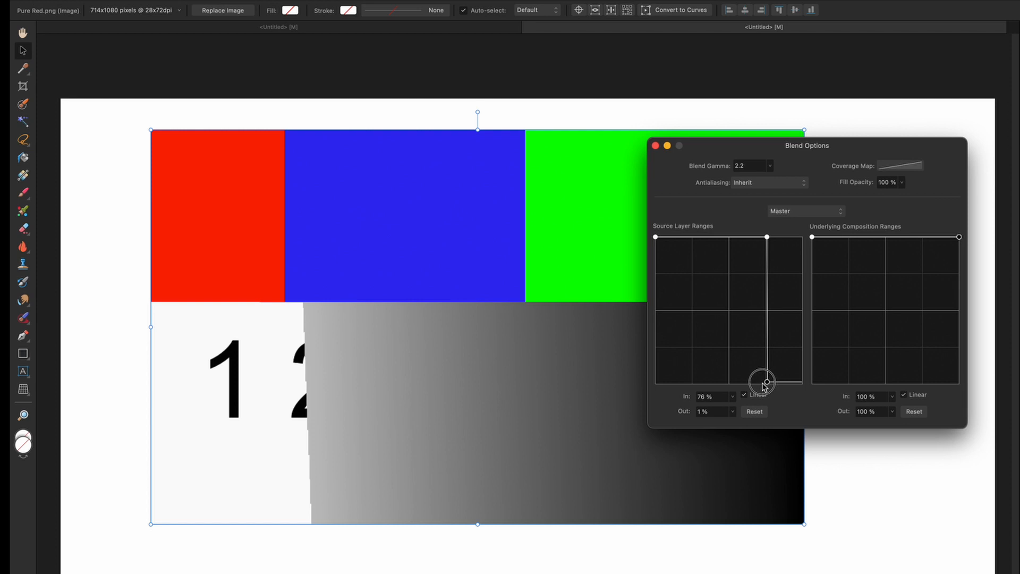
Step: Soften the source layer range's falloff by moving its upper node to 64% input and further towards the midpoint
{"action": "left_click_drag", "start_coordinate": [766, 237], "coordinate": [750, 237]}
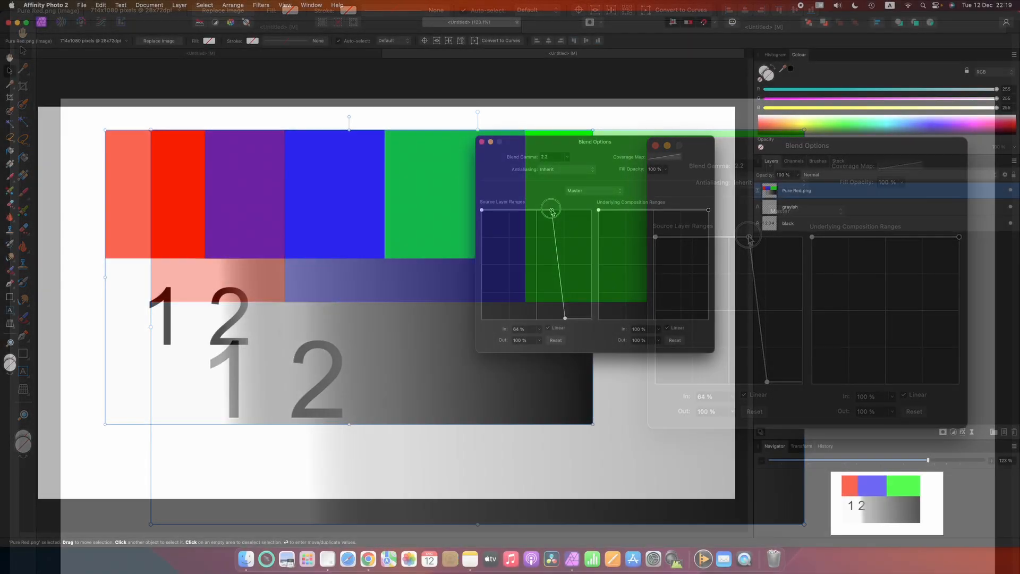
{"action": "left_click_drag", "start_coordinate": [750, 237], "coordinate": [739, 237]}
{"action": "left_click_drag", "start_coordinate": [544, 212], "coordinate": [538, 210]}
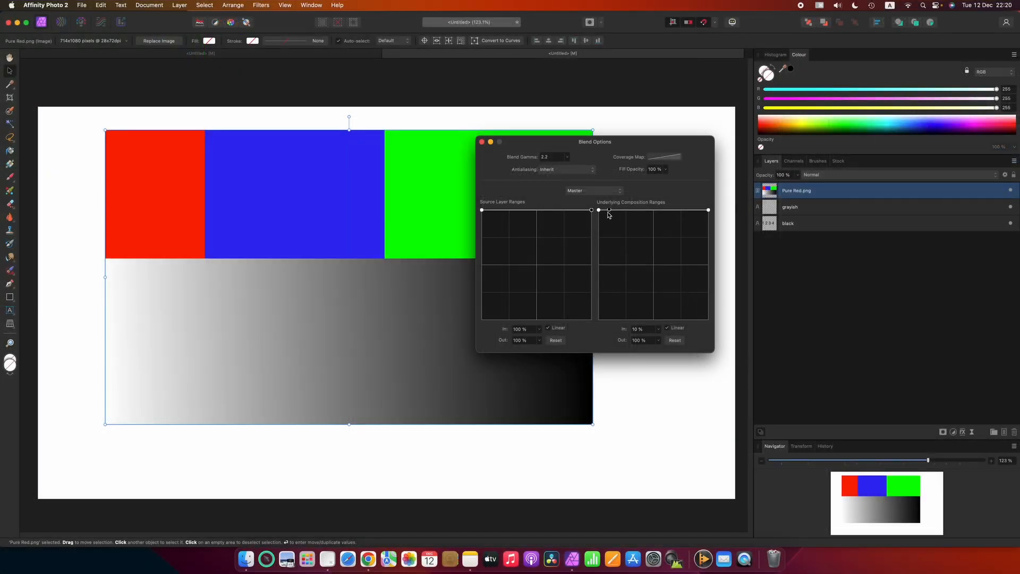
Step: Drop the underlying composition range below 10% input to 2% output, then reset the underlying curve
{"action": "left_click_drag", "start_coordinate": [600, 211], "coordinate": [611, 319]}
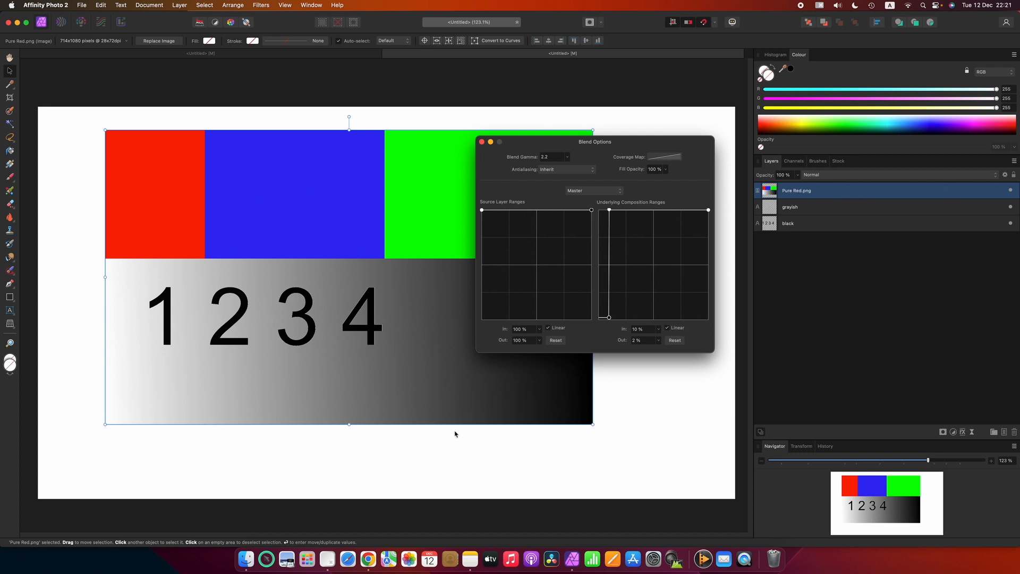
{"action": "left_click", "coordinate": [679, 342]}
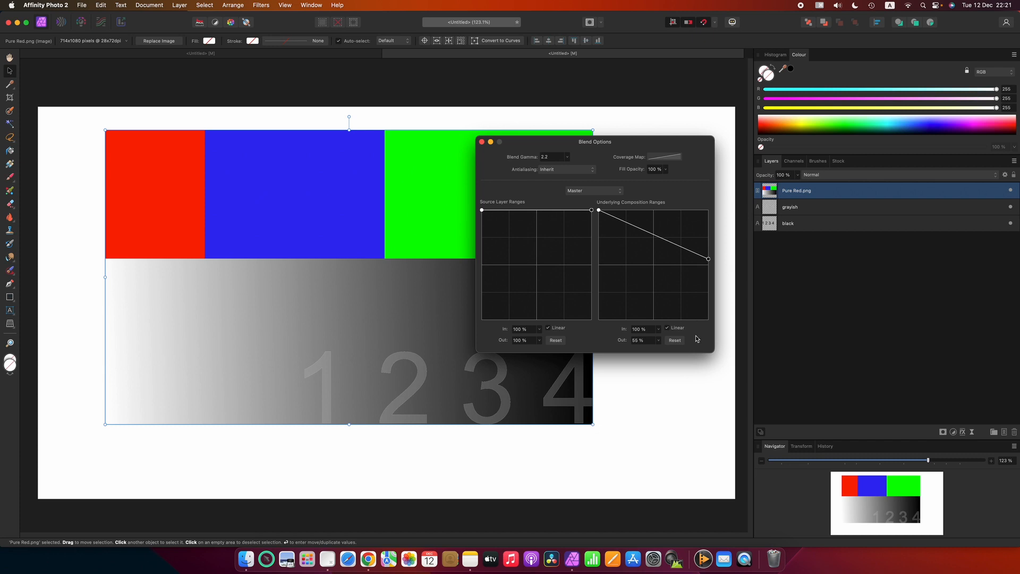
{"action": "left_click", "coordinate": [680, 342]}
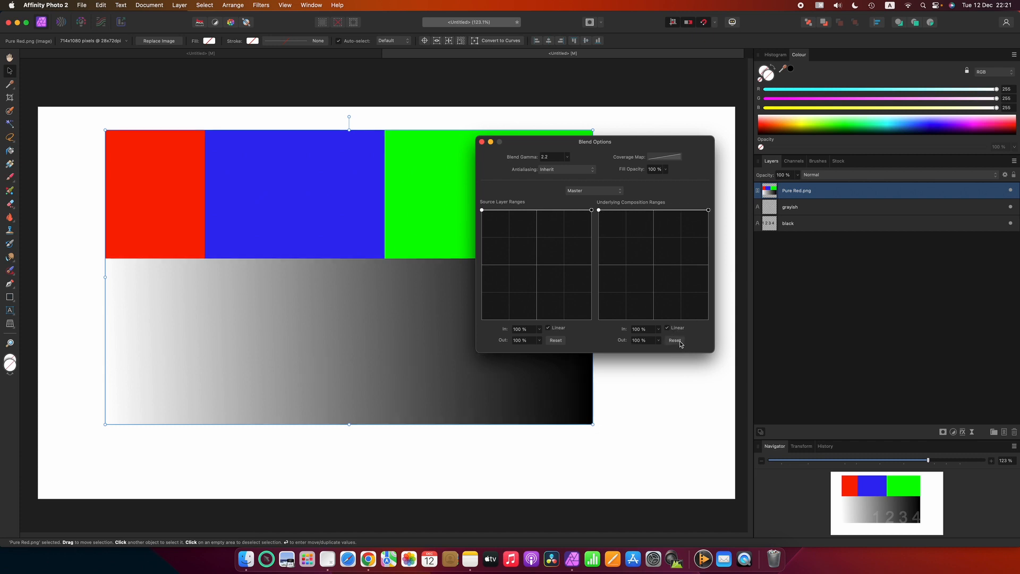
{"action": "left_click", "coordinate": [1011, 191]}
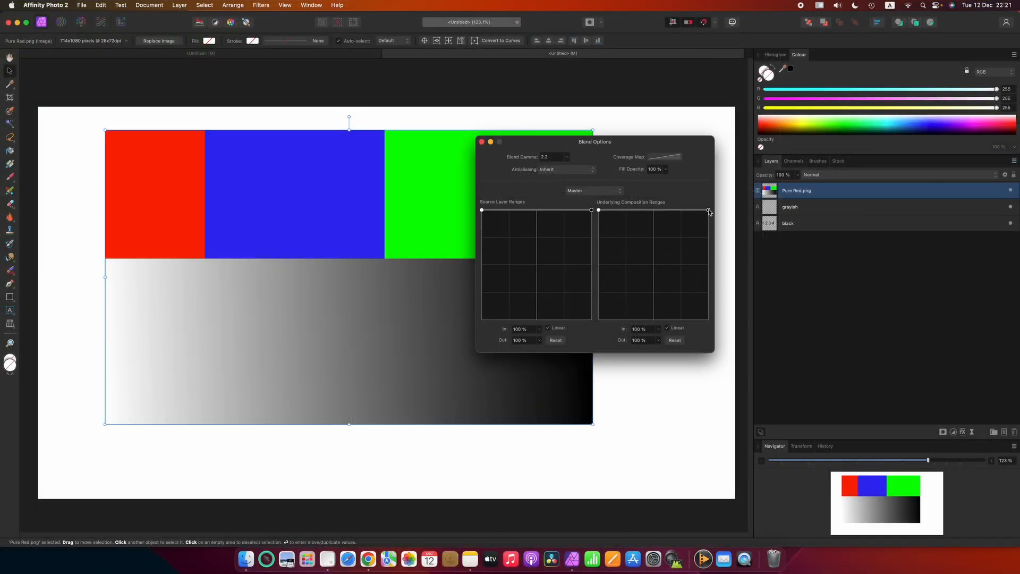
Step: Lower the underlying composition range's white end to 0% output and pull its black end slightly down
{"action": "left_click_drag", "start_coordinate": [709, 211], "coordinate": [707, 319]}
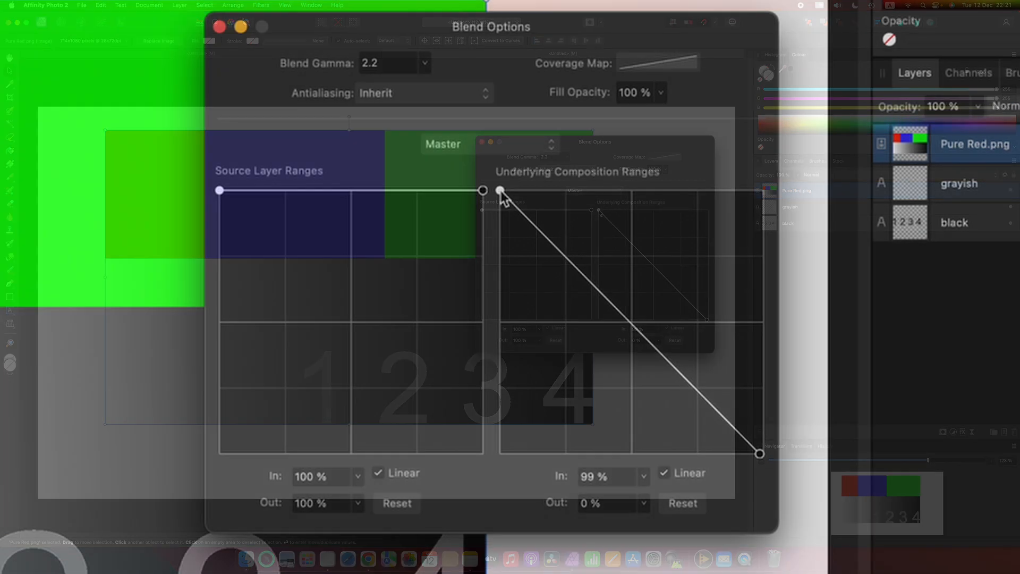
{"action": "left_click_drag", "start_coordinate": [599, 211], "coordinate": [599, 214]}
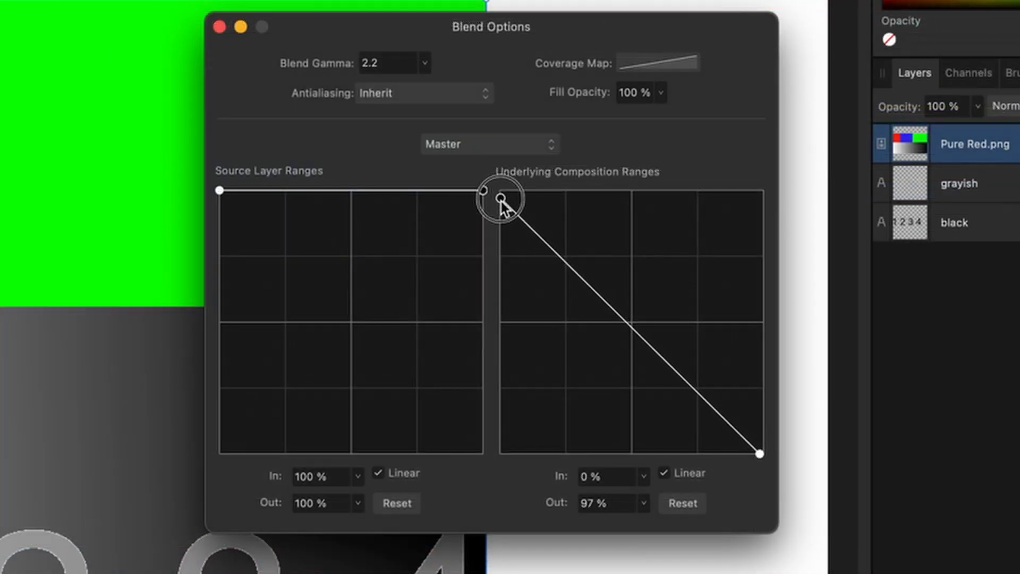
{"action": "left_click_drag", "start_coordinate": [501, 200], "coordinate": [501, 238]}
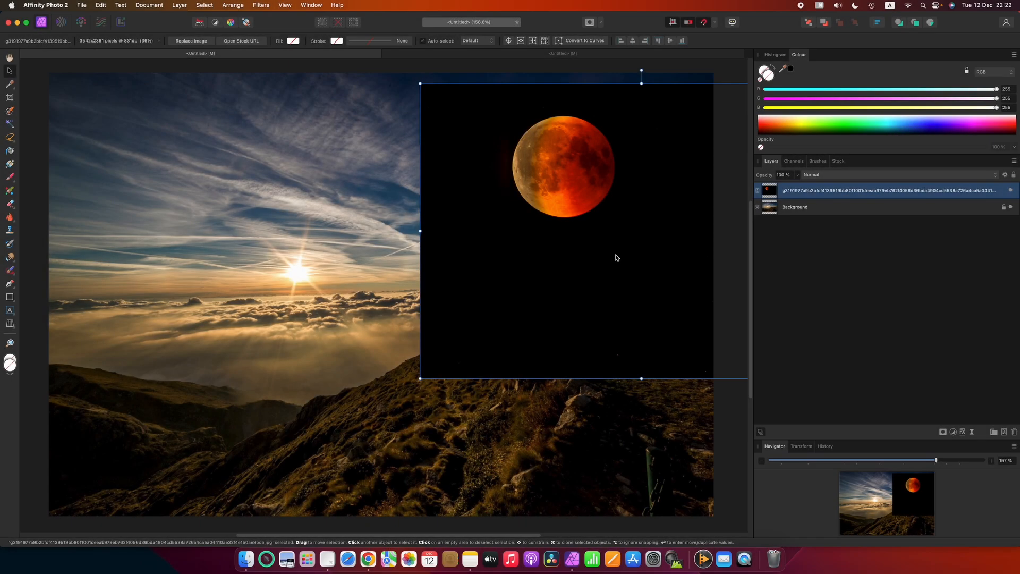
Step: Move the moon image over the sun in the landscape document and open the image layer's Blend Options
{"action": "left_click_drag", "start_coordinate": [615, 257], "coordinate": [391, 275]}
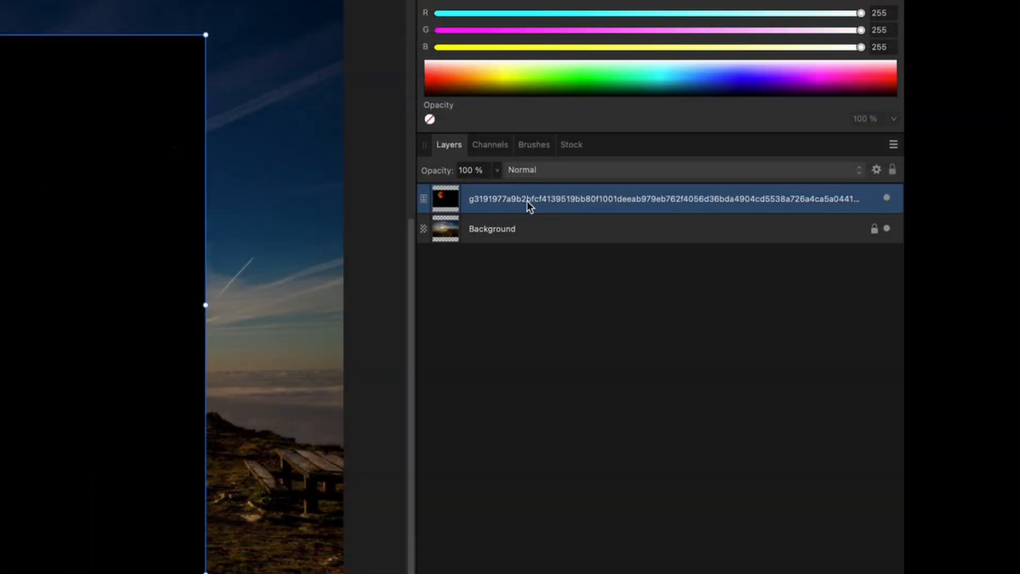
{"action": "left_click", "coordinate": [876, 171]}
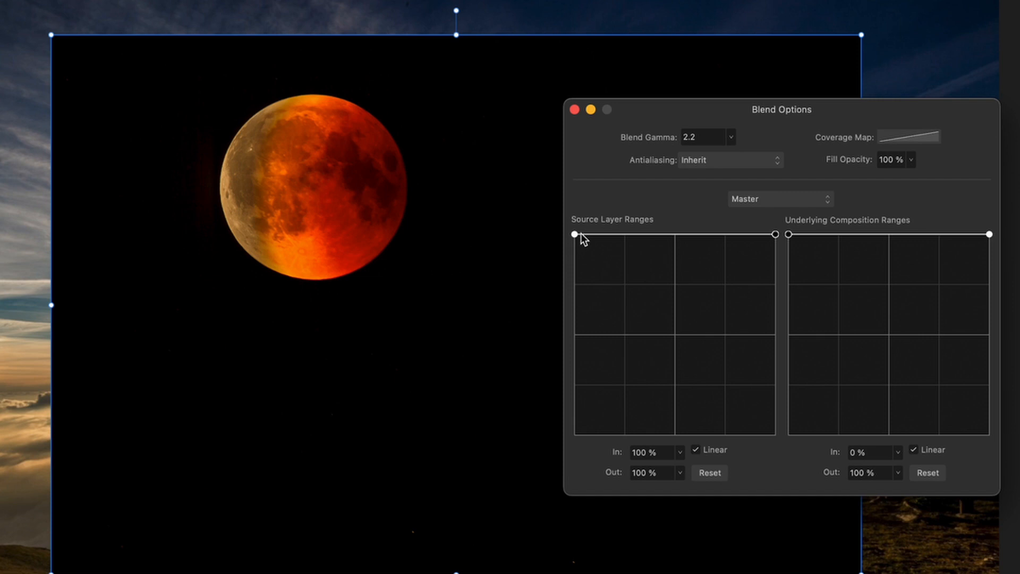
Step: Hide the moon image's black background by adding a shadow node to the source layer range and dropping its black end to 4% input, 1% output
{"action": "left_click_drag", "start_coordinate": [577, 233], "coordinate": [577, 349]}
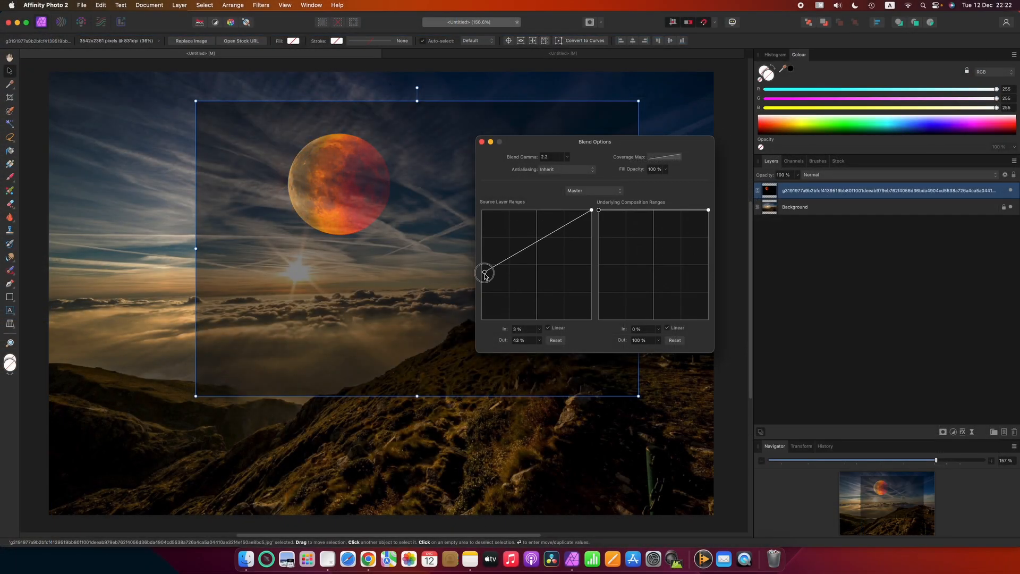
{"action": "left_click_drag", "start_coordinate": [484, 275], "coordinate": [483, 213]}
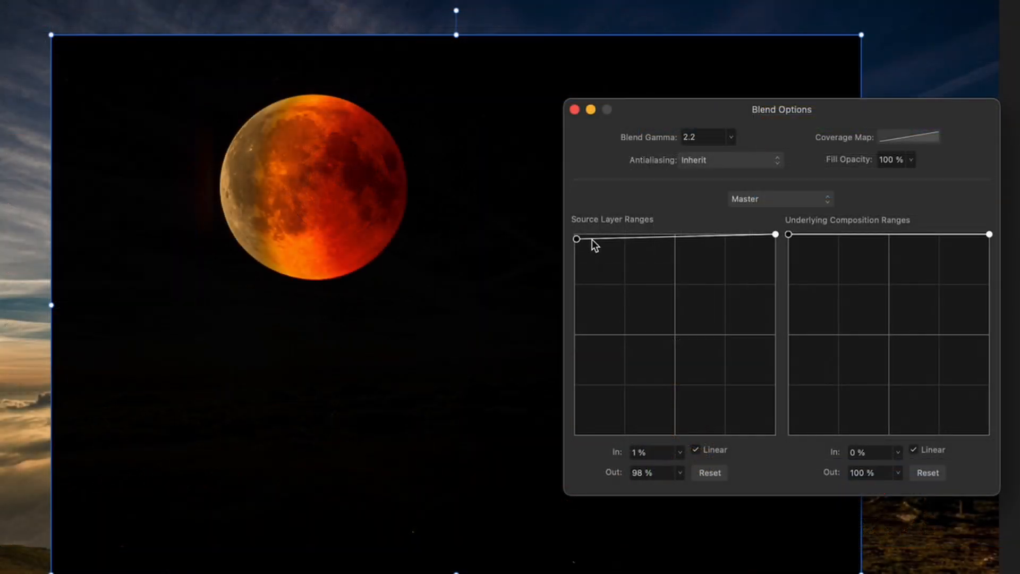
{"action": "left_click", "coordinate": [592, 238]}
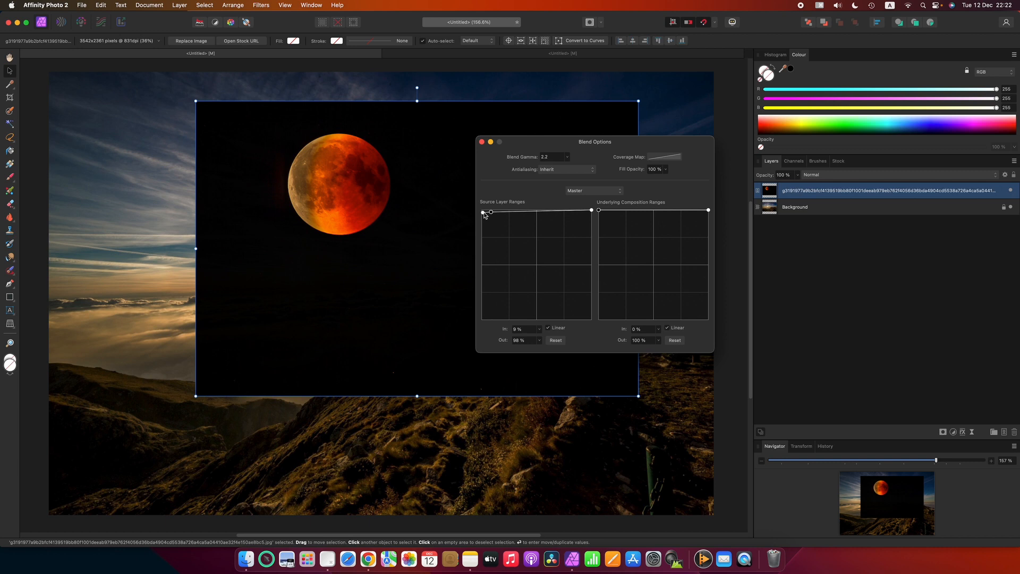
{"action": "left_click_drag", "start_coordinate": [482, 213], "coordinate": [489, 322]}
{"action": "left_click_drag", "start_coordinate": [491, 212], "coordinate": [488, 210]}
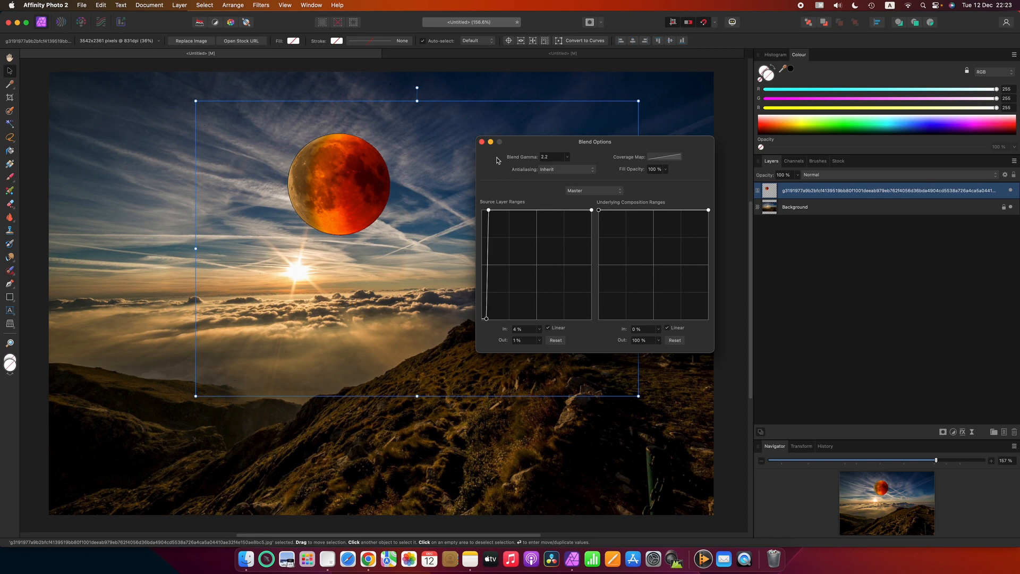
{"action": "left_click", "coordinate": [481, 141]}
Step: Move the moon to the upper-right sky and reduce its layer opacity to about 73%
{"action": "left_click", "coordinate": [846, 280]}
{"action": "left_click", "coordinate": [811, 191]}
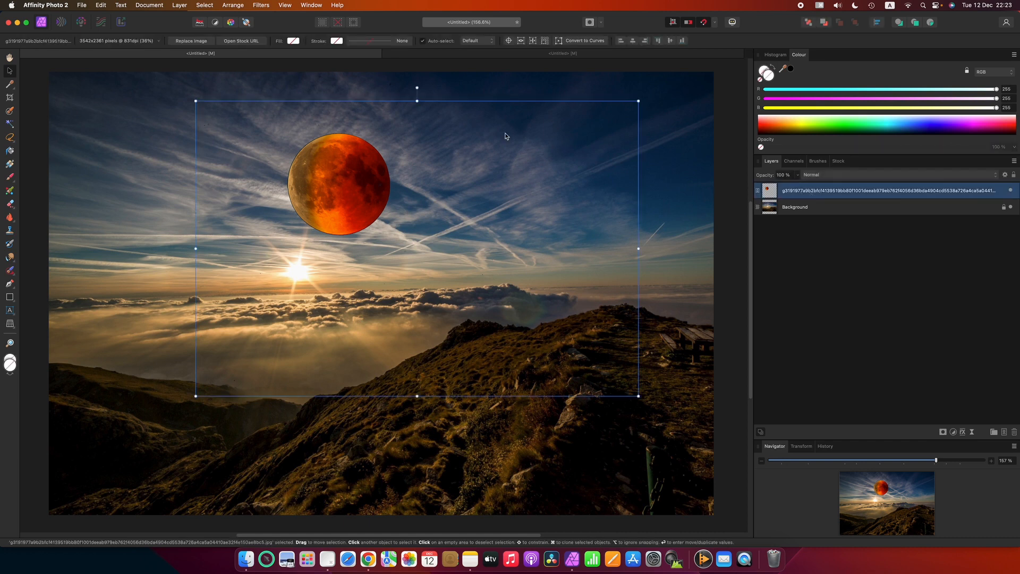
{"action": "left_click_drag", "start_coordinate": [344, 175], "coordinate": [588, 145]}
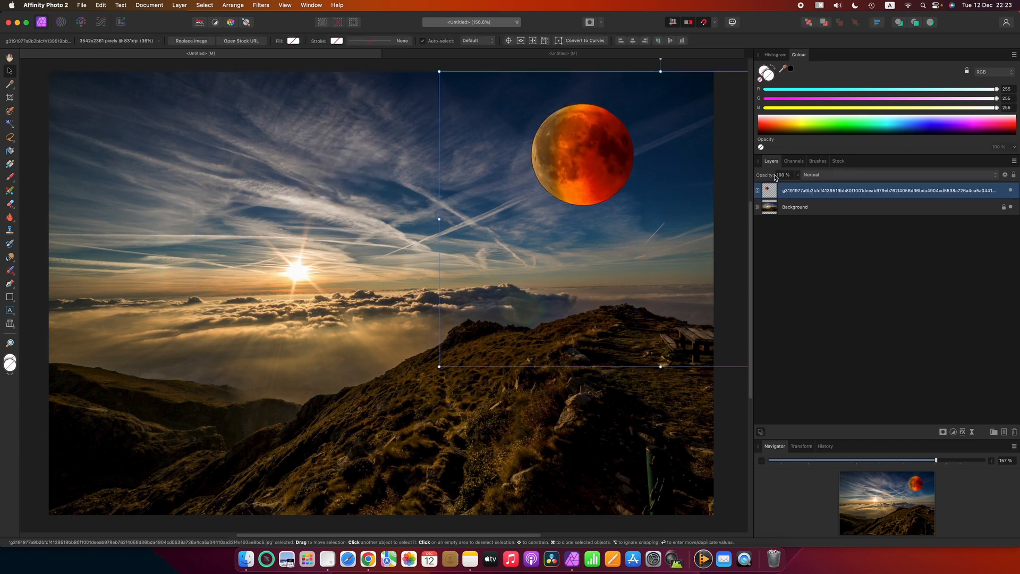
{"action": "left_click_drag", "start_coordinate": [773, 178], "coordinate": [755, 176]}
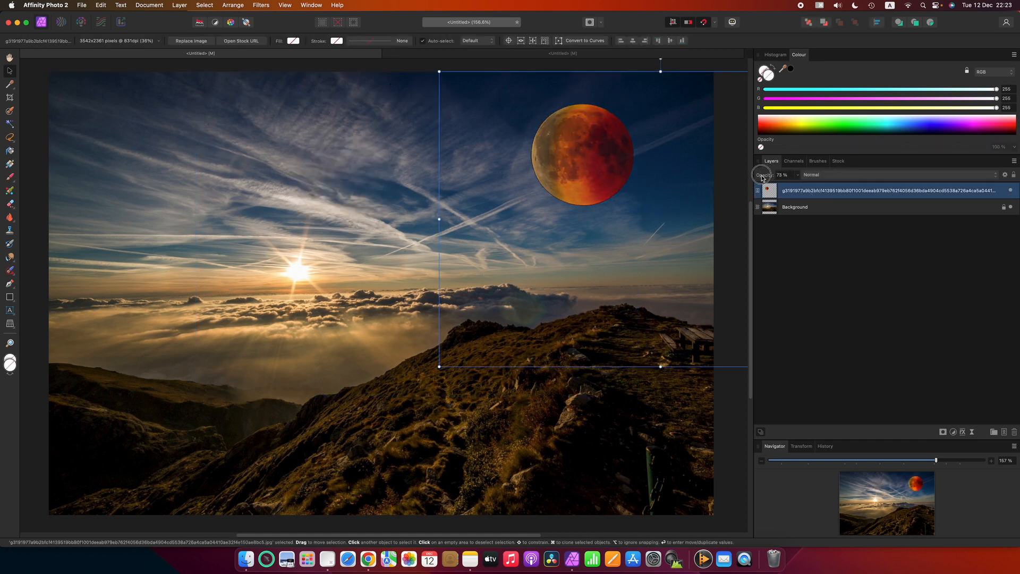
{"action": "left_click", "coordinate": [820, 295]}
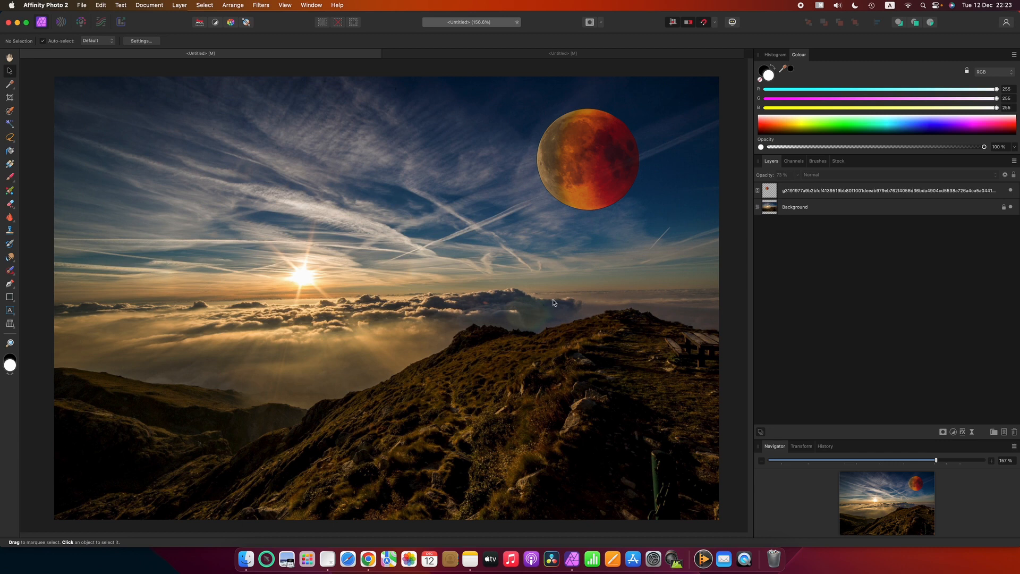